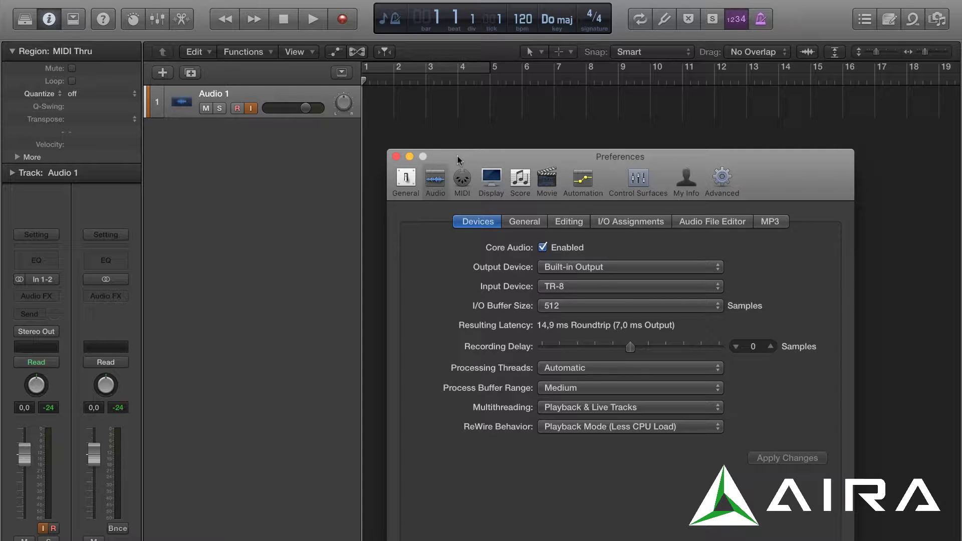
# Check the MIDI General, Reset Messages and Sync preferences, and open the project's MIDI sync settings
pyautogui.click(461, 182)
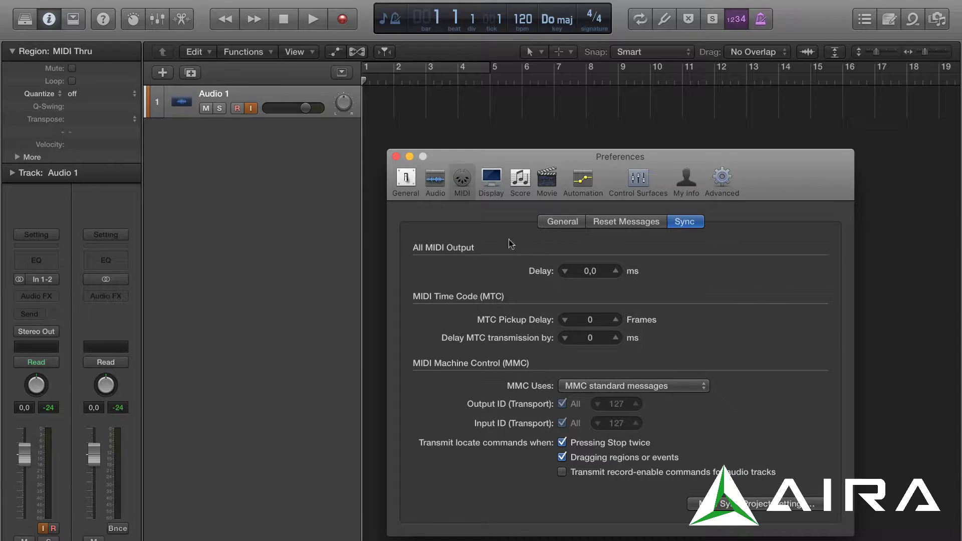
pyautogui.click(556, 225)
pyautogui.click(613, 224)
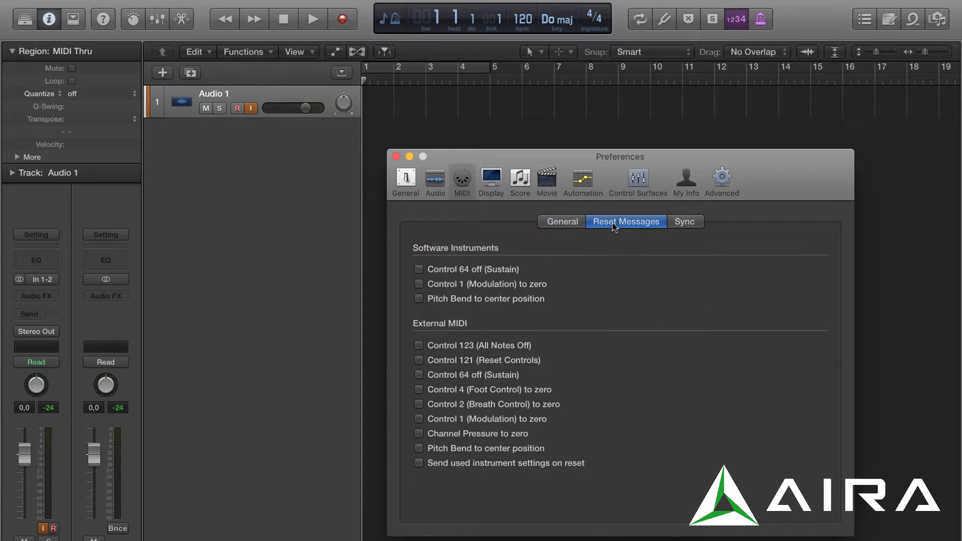
pyautogui.click(684, 223)
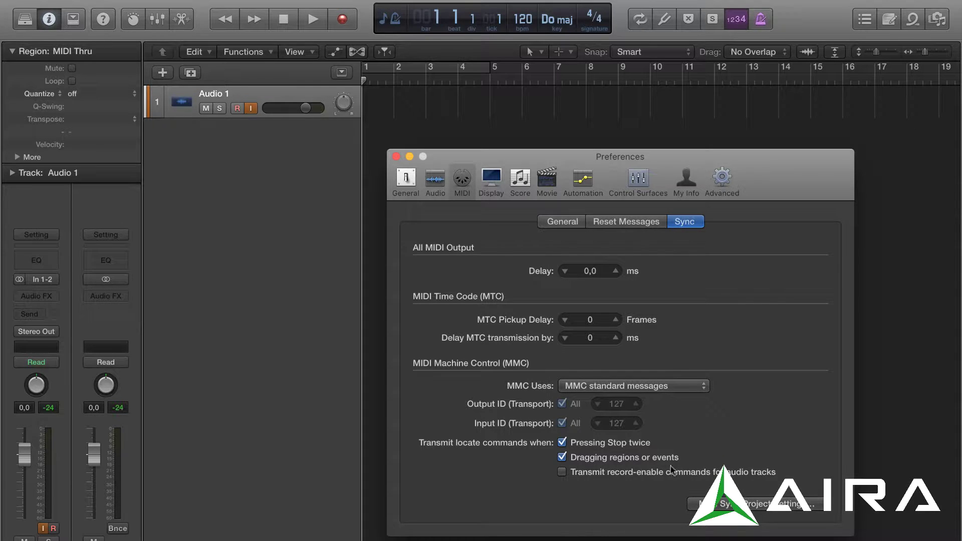
pyautogui.click(729, 506)
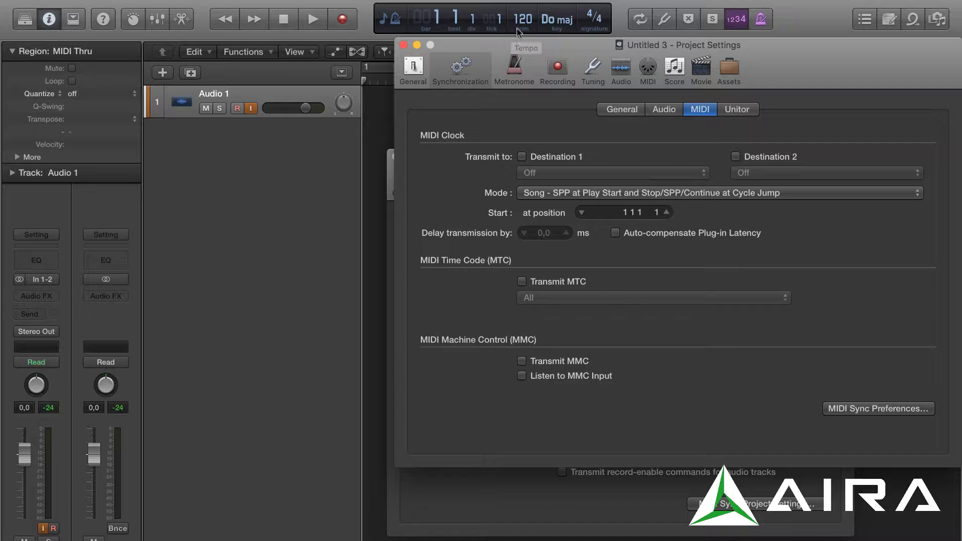
# Enable MIDI clock transmission to Destination 1 with TR-8 as the target device, and close the project settings
pyautogui.click(522, 157)
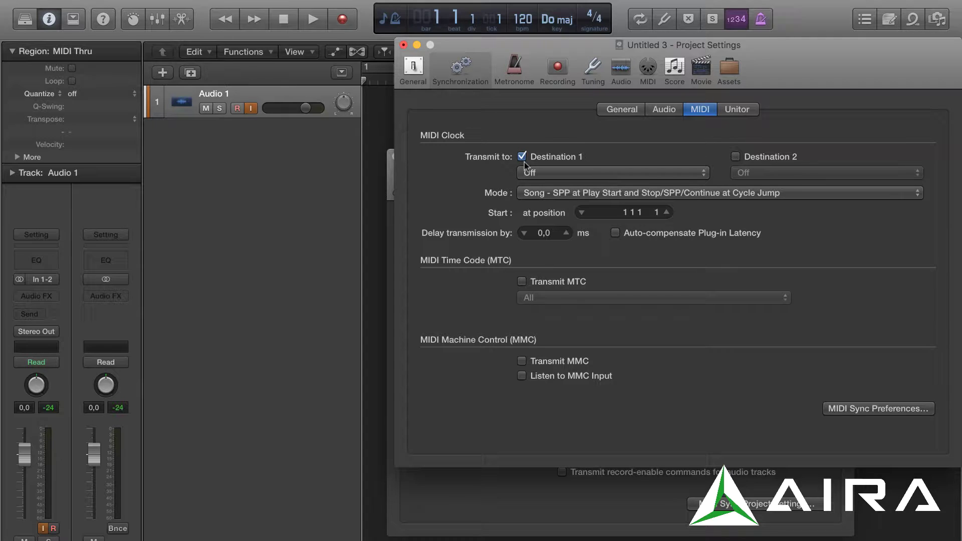
pyautogui.click(528, 172)
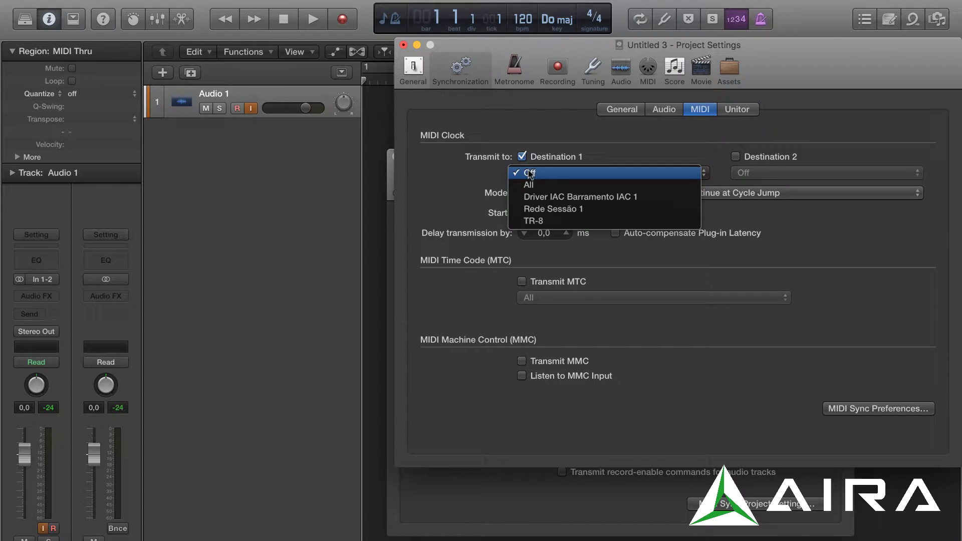
pyautogui.click(528, 221)
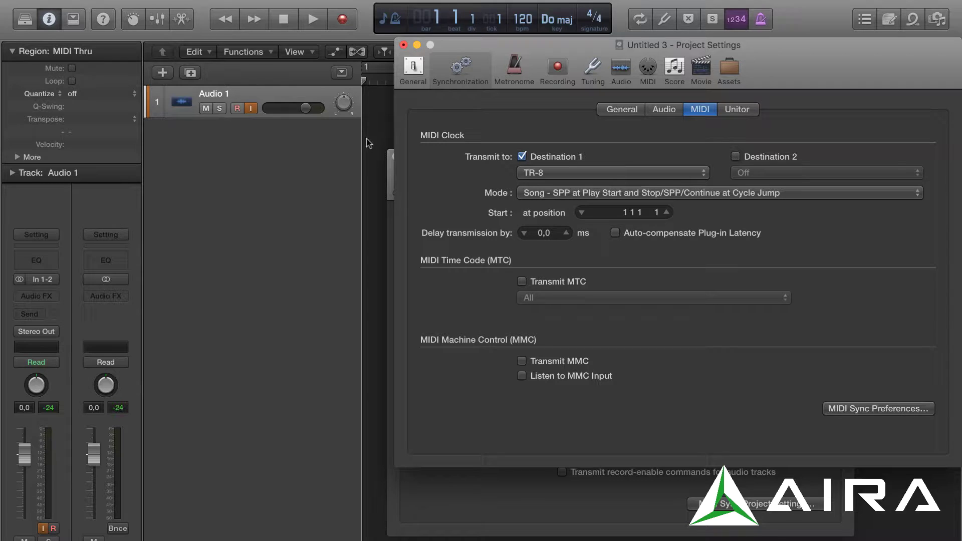
pyautogui.click(403, 46)
# Play the project to check the TR-8 sync, stop playback and close the preferences
pyautogui.press('space')
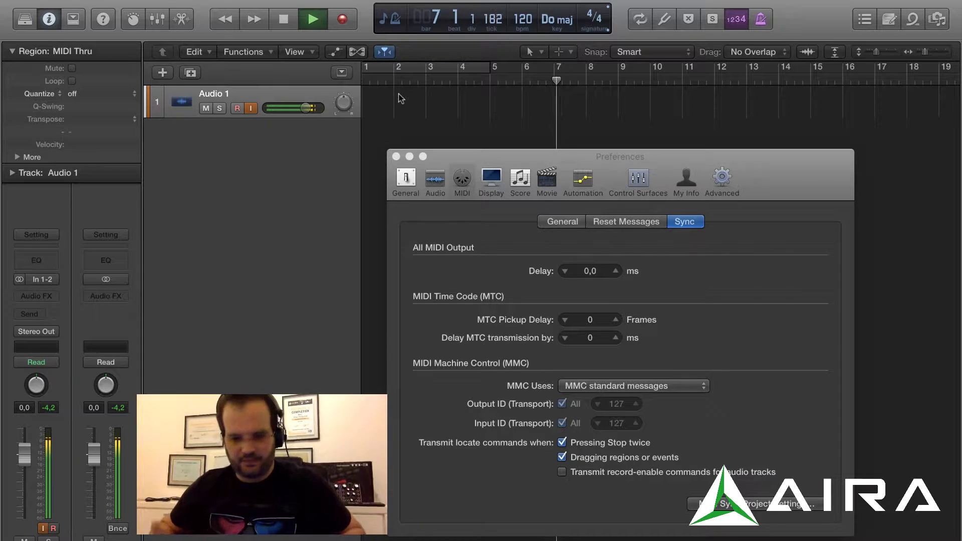
pyautogui.press('space')
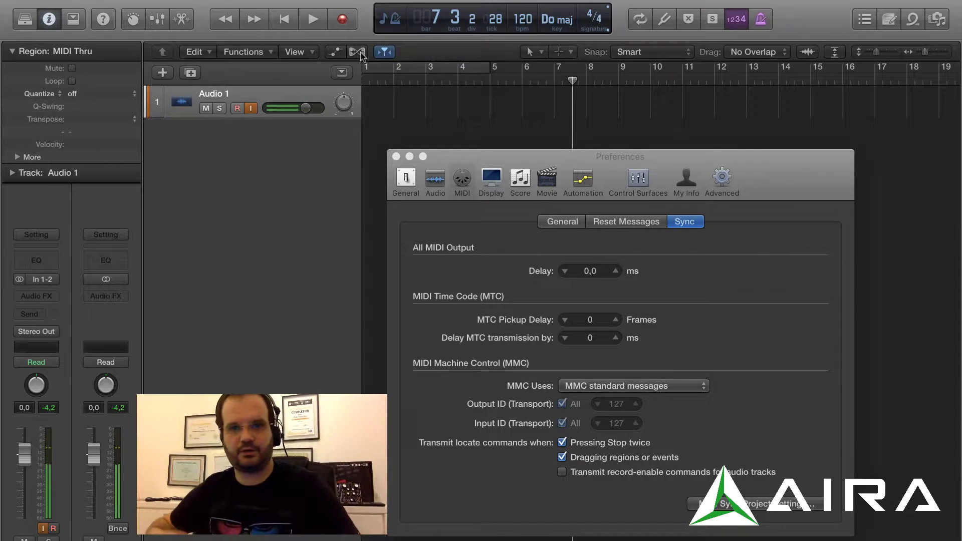
pyautogui.click(395, 158)
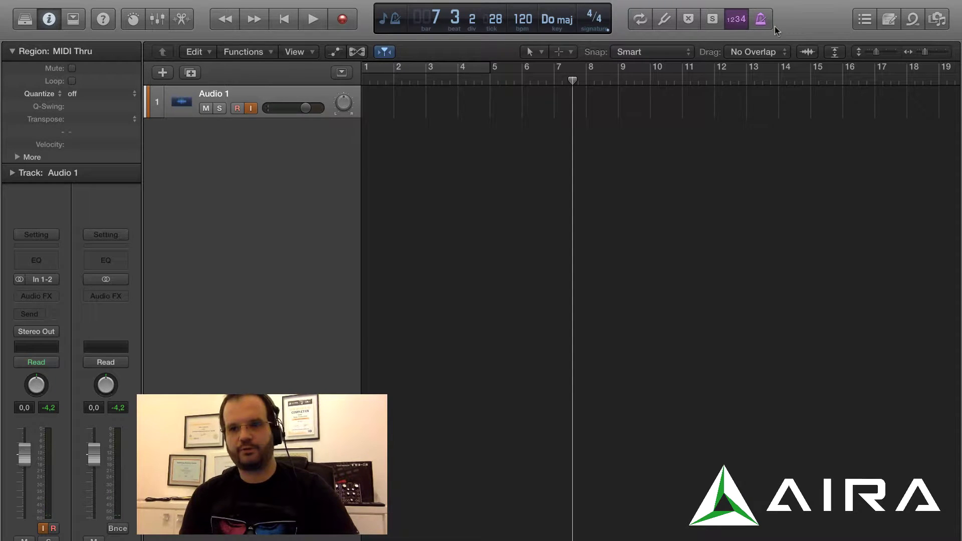
# Look through the event list, the loop library, and the project, media and all-files browsers
pyautogui.click(887, 19)
pyautogui.click(869, 23)
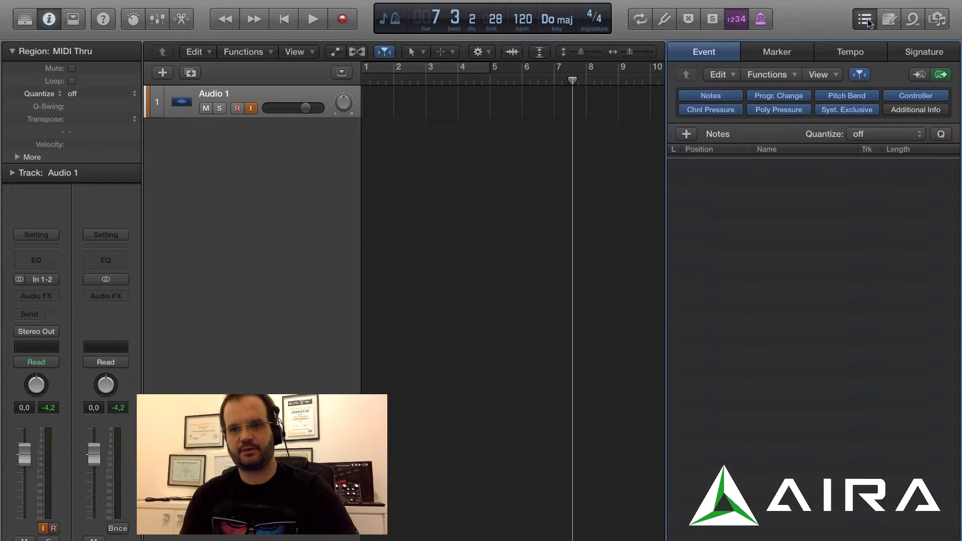
pyautogui.click(911, 19)
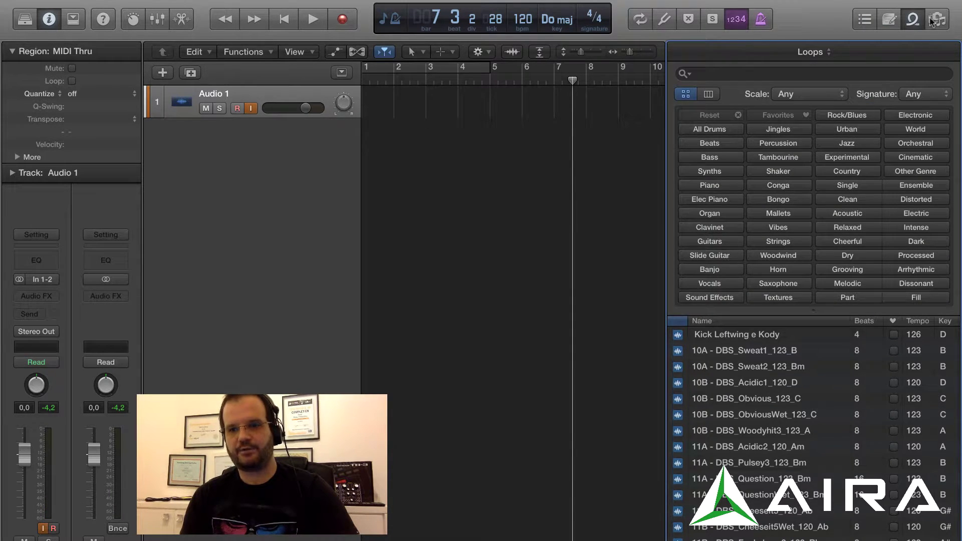
pyautogui.click(935, 20)
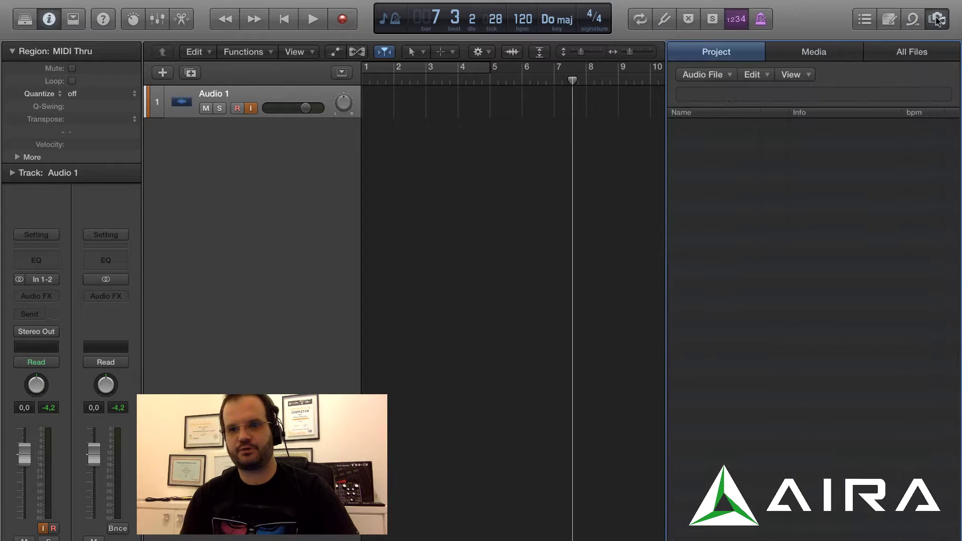
pyautogui.click(805, 55)
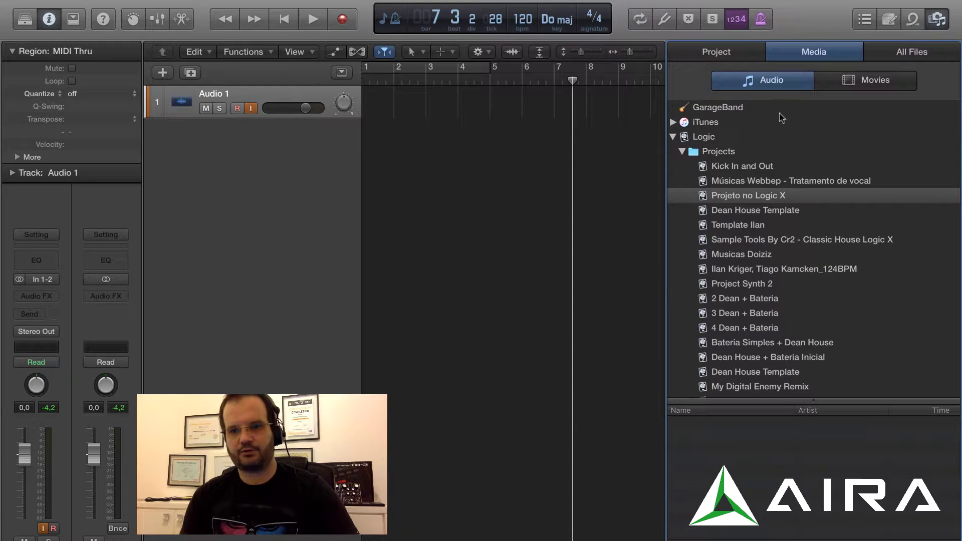
pyautogui.click(897, 55)
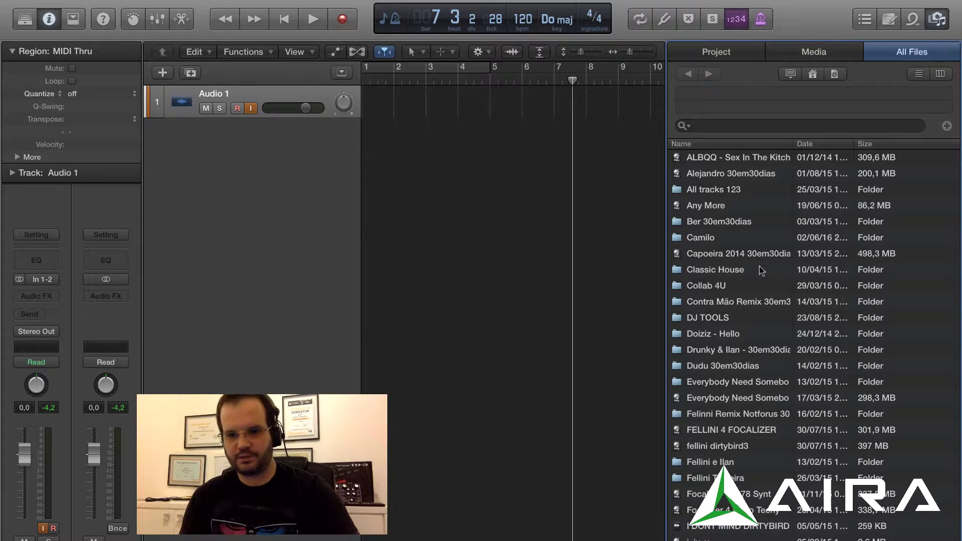
pyautogui.scroll(3, 759, 266)
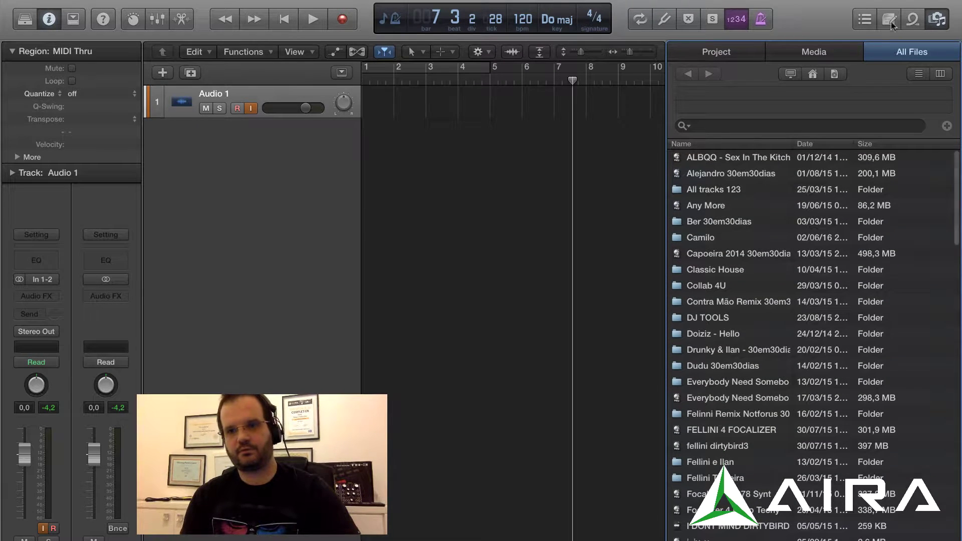
# Open the Apple Loops library and filter it to All Drums and Electronic
pyautogui.click(912, 22)
pyautogui.click(722, 448)
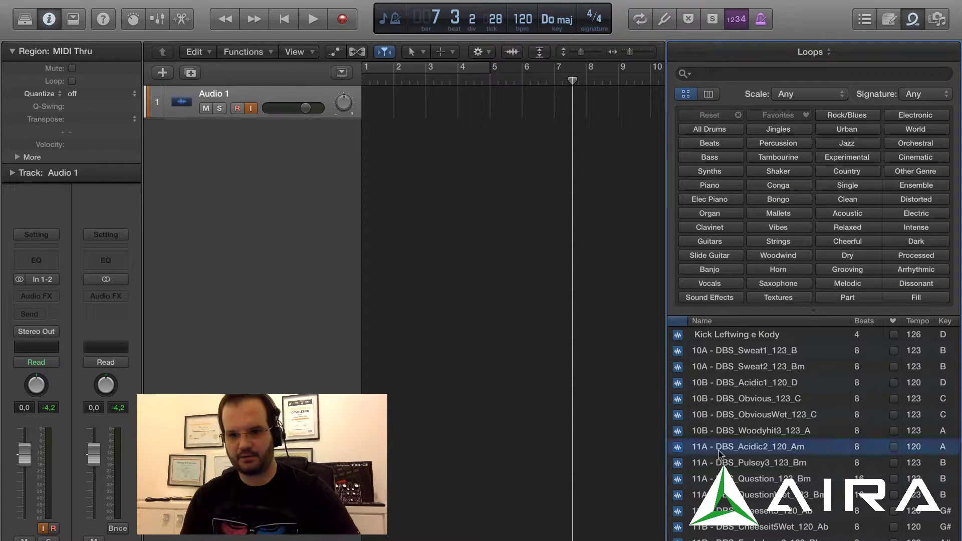
pyautogui.click(705, 130)
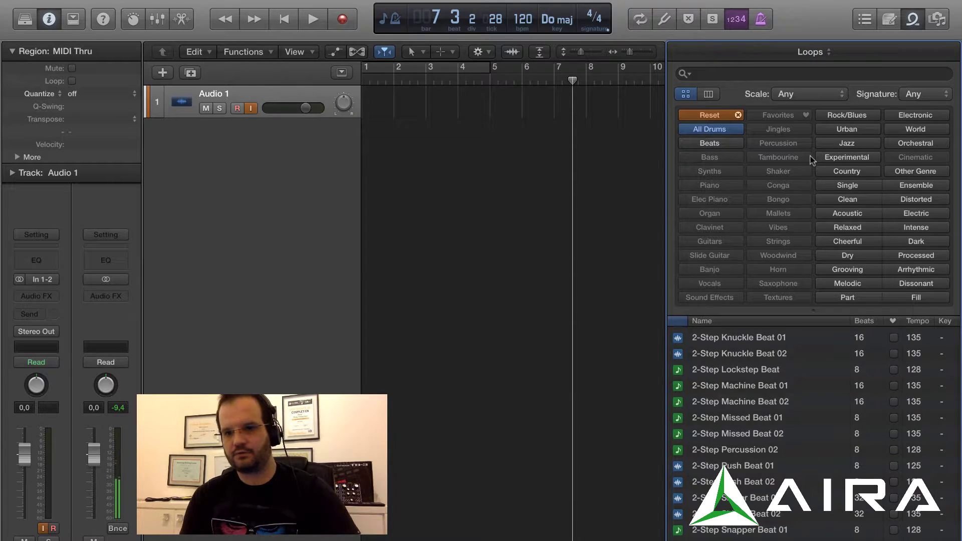
pyautogui.click(905, 117)
# Audition electronic drum loops, including 2-Step Thump Beat 07, 2-Step Thump Beat 15 and Alert Tone Beat
pyautogui.click(736, 482)
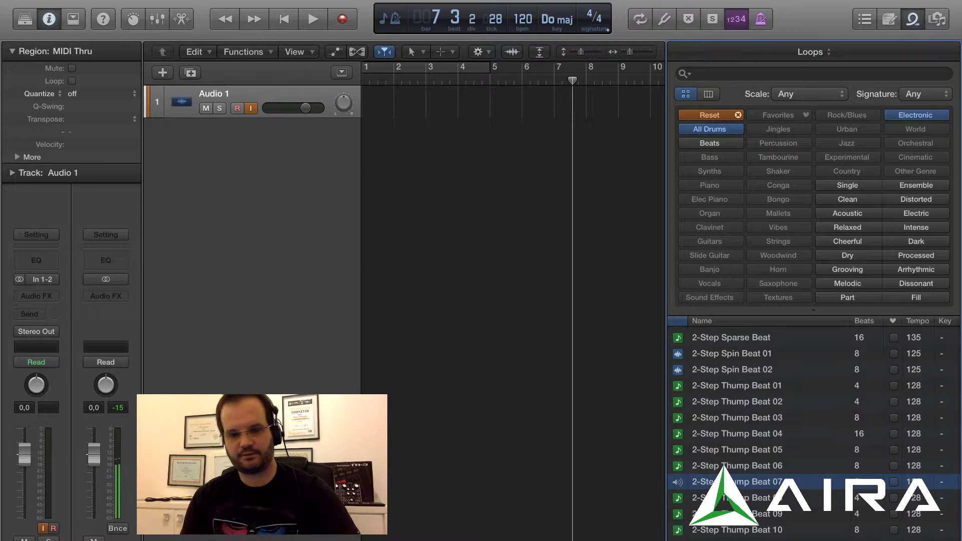
pyautogui.scroll(-3, 812, 425)
pyautogui.click(729, 471)
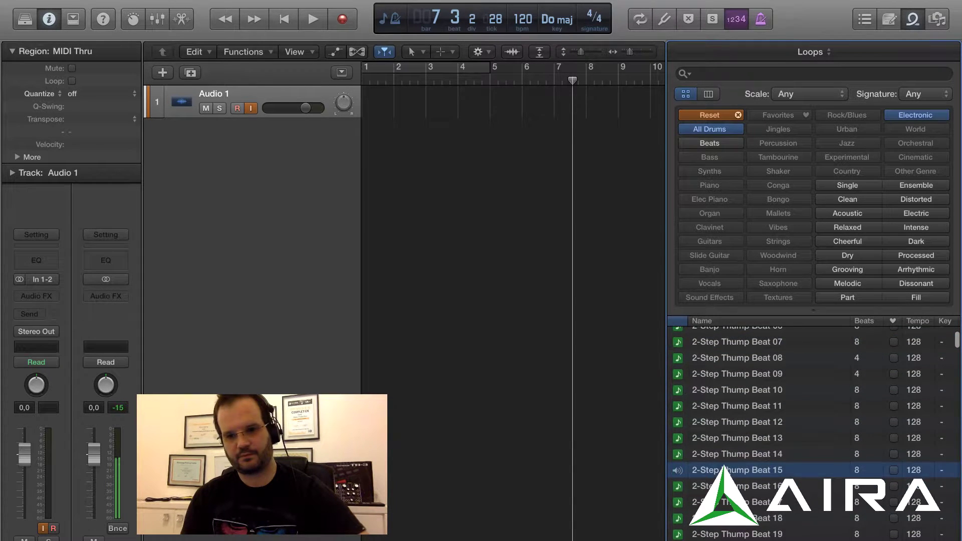
pyautogui.scroll(-3, 732, 461)
pyautogui.scroll(-15, 736, 450)
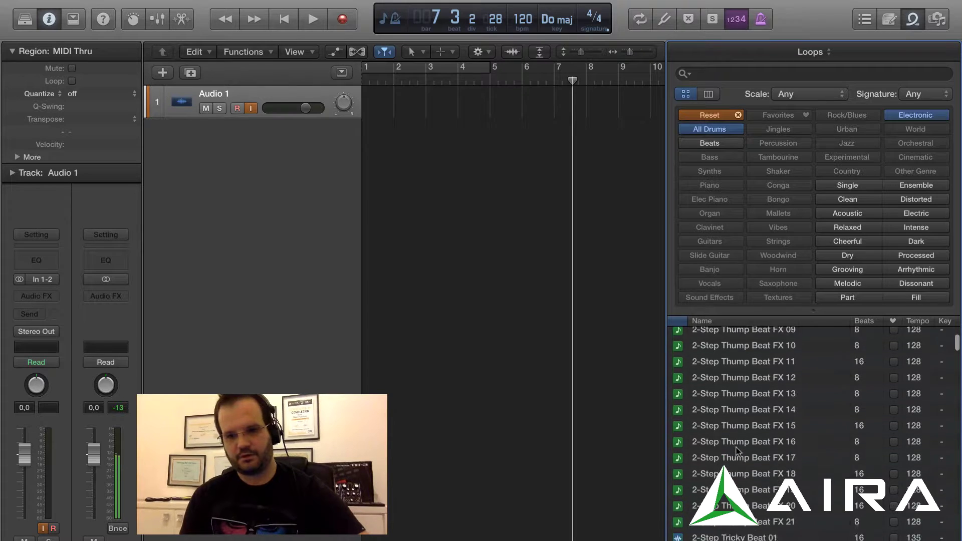
pyautogui.click(723, 382)
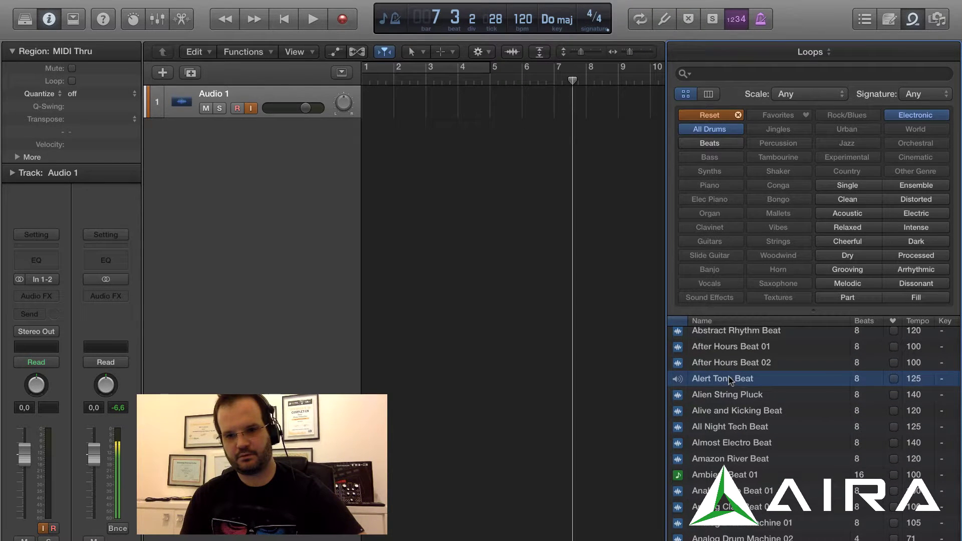
# Place the Alert Tone Beat loop at bar 1 on a new track, with the project tempo at 125, and loop the region
pyautogui.moveTo(730, 380); pyautogui.dragTo(362, 179)
pyautogui.click(579, 195)
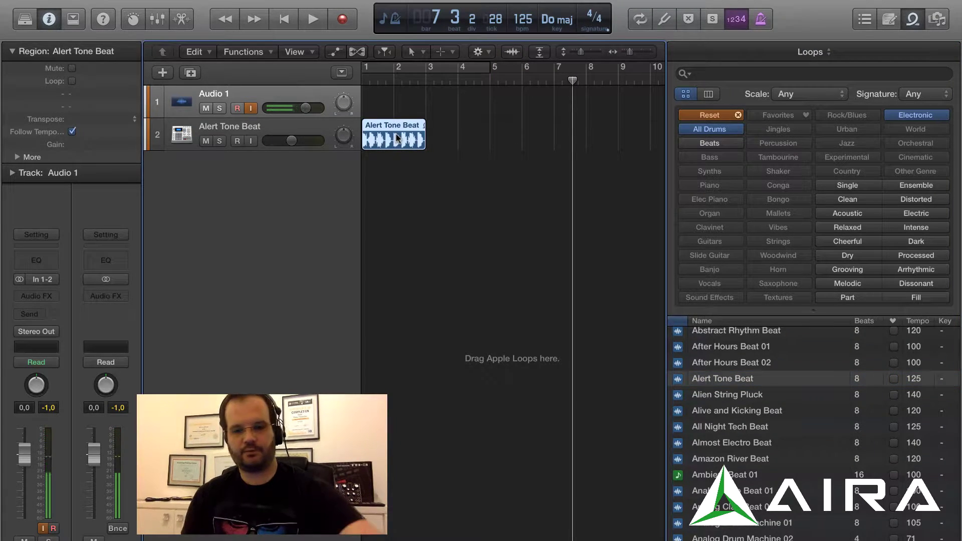
pyautogui.press('l')
# Play the project with the cycle range from bar 1 to bar 5 enabled, restart it from the beginning, and stop playback
pyautogui.press('space')
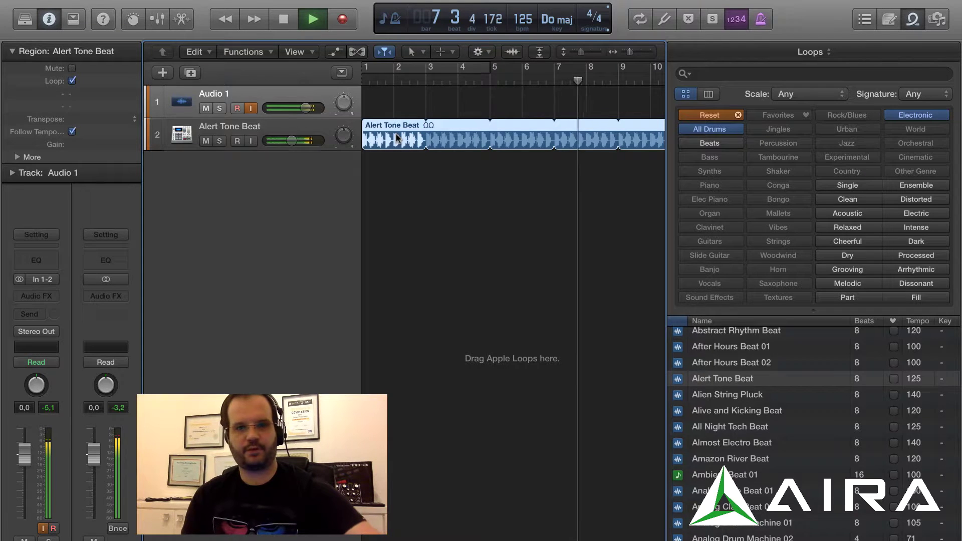
pyautogui.click(409, 64)
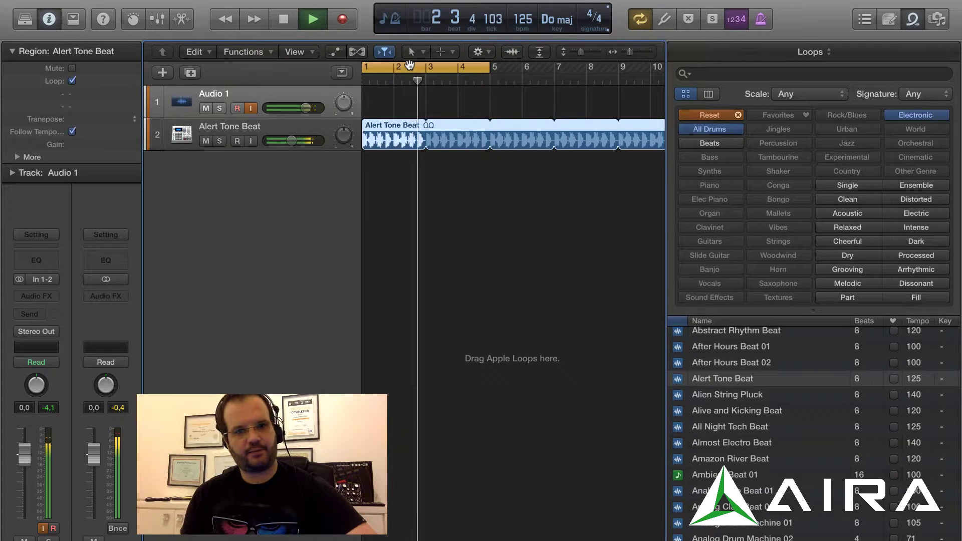
pyautogui.press('Return')
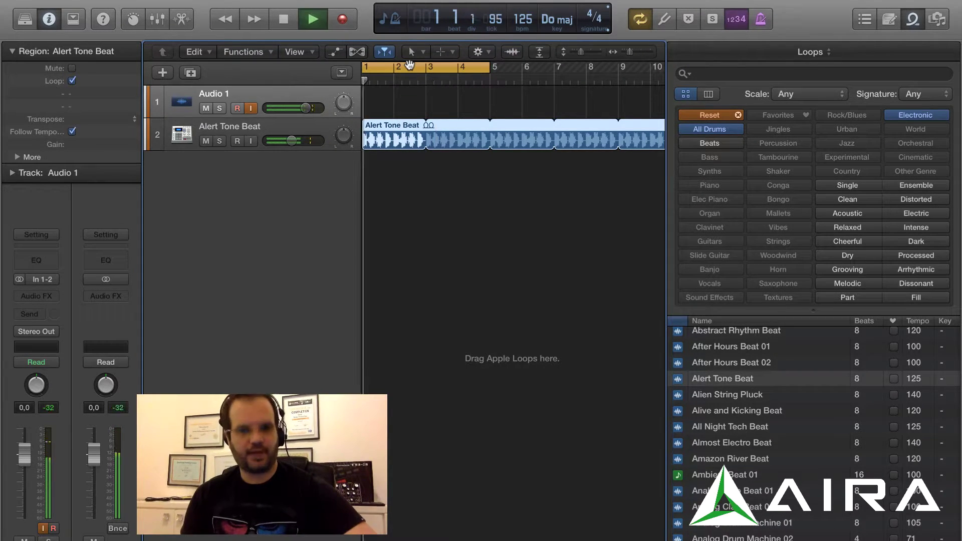
pyautogui.press('space')
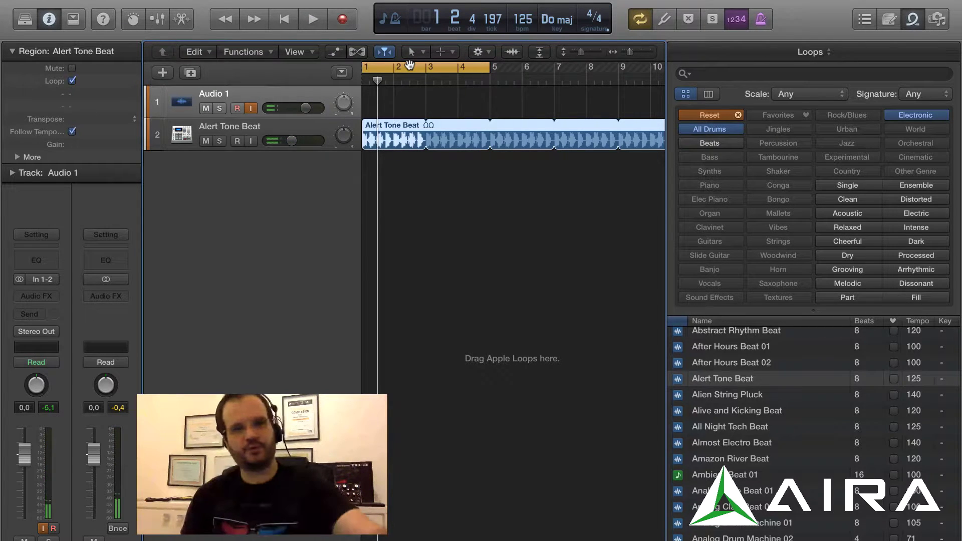
# In the project's MIDI sync settings, set the MIDI clock transmission delay to -17,4 ms and start playback
pyautogui.press('super+comma')
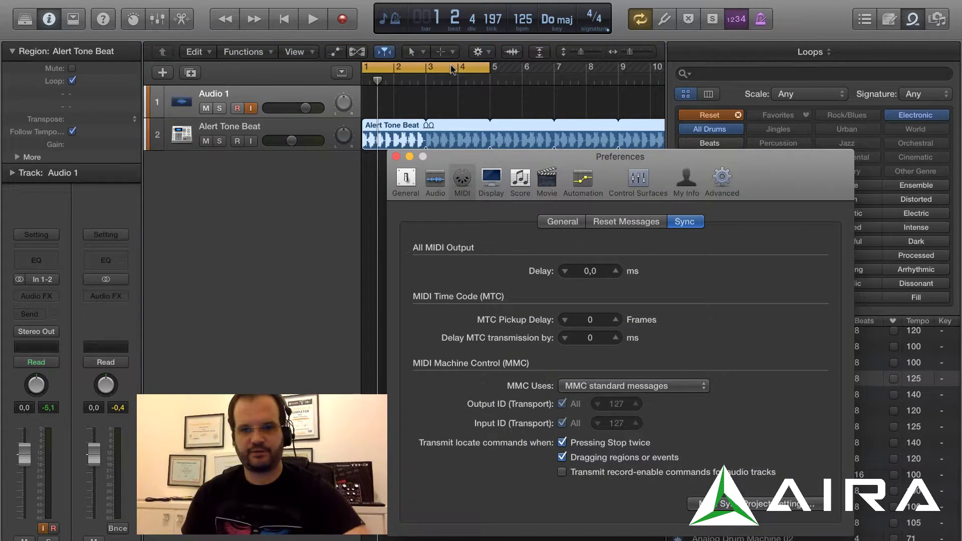
pyautogui.click(720, 503)
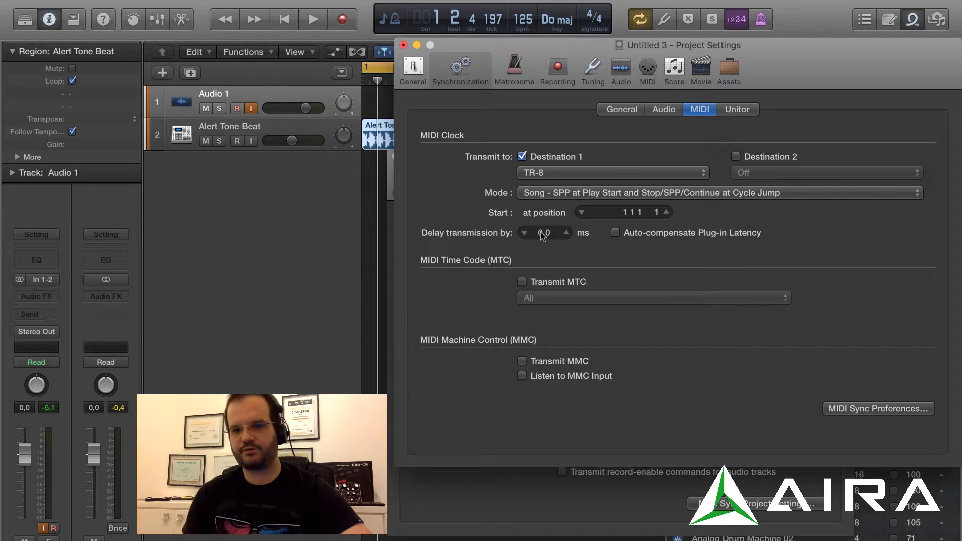
pyautogui.moveTo(542, 236); pyautogui.dragTo(543, 241)
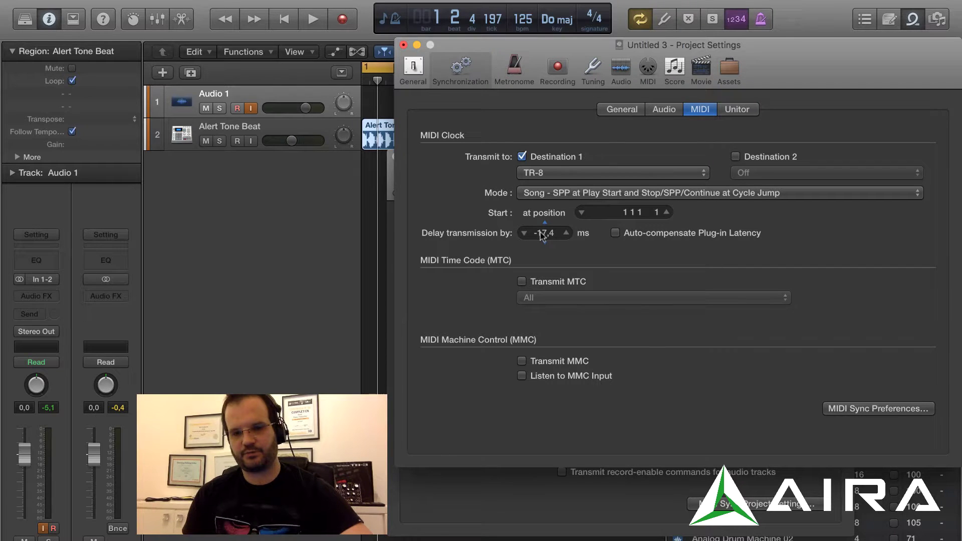
pyautogui.press('space')
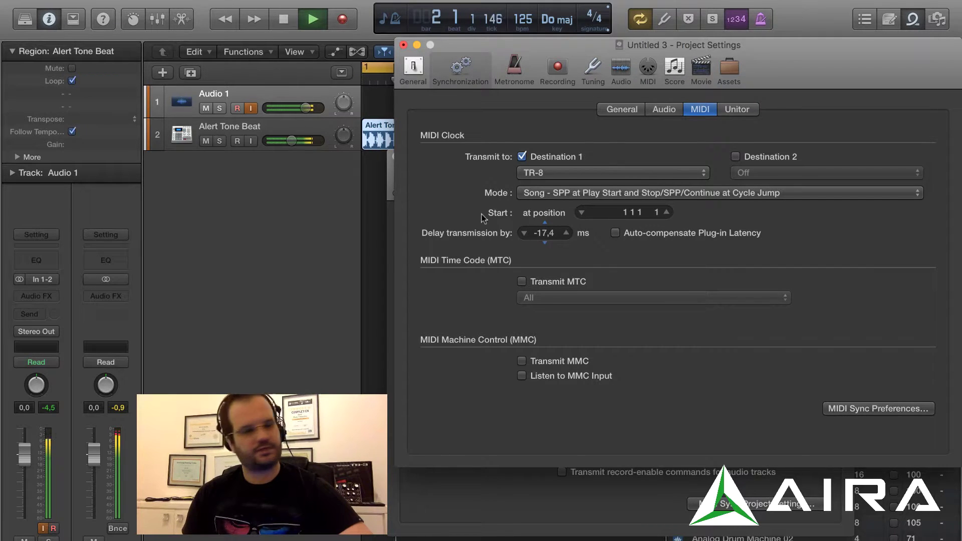
# Lower the MIDI clock transmission delay to -23,4 ms during playback
pyautogui.click(522, 234)
pyautogui.click(522, 233)
pyautogui.click(522, 233)
pyautogui.click(522, 233)
pyautogui.click(522, 234)
pyautogui.click(522, 234)
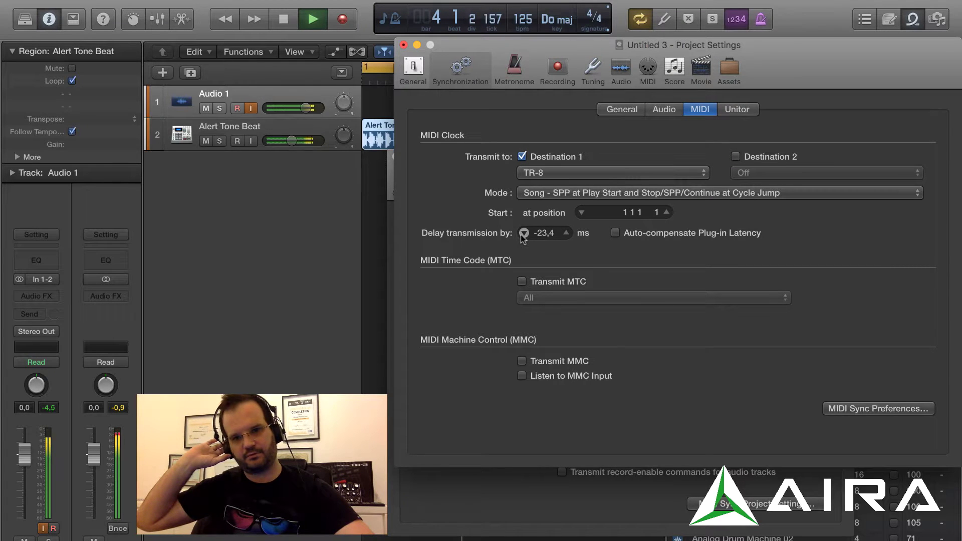
# Raise the MIDI clock transmission delay in 1 ms increments to -8,4 ms while listening to the sync
pyautogui.click(566, 233)
pyautogui.click(567, 233)
pyautogui.click(566, 233)
pyautogui.click(566, 233)
pyautogui.click(567, 233)
pyautogui.click(566, 233)
pyautogui.click(566, 233)
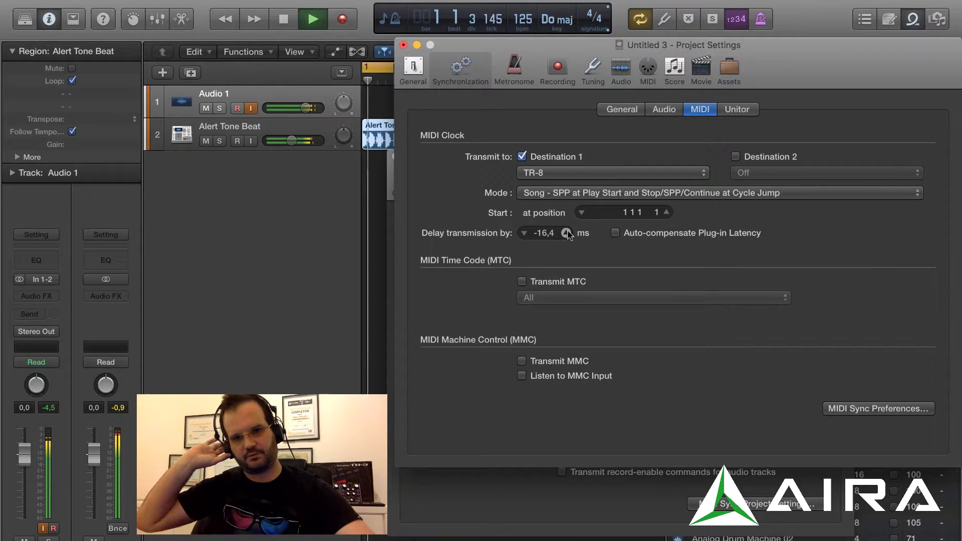
pyautogui.click(566, 233)
pyautogui.click(566, 233)
pyautogui.click(567, 233)
pyautogui.click(566, 233)
pyautogui.click(567, 233)
pyautogui.click(566, 233)
pyautogui.click(566, 233)
pyautogui.click(566, 233)
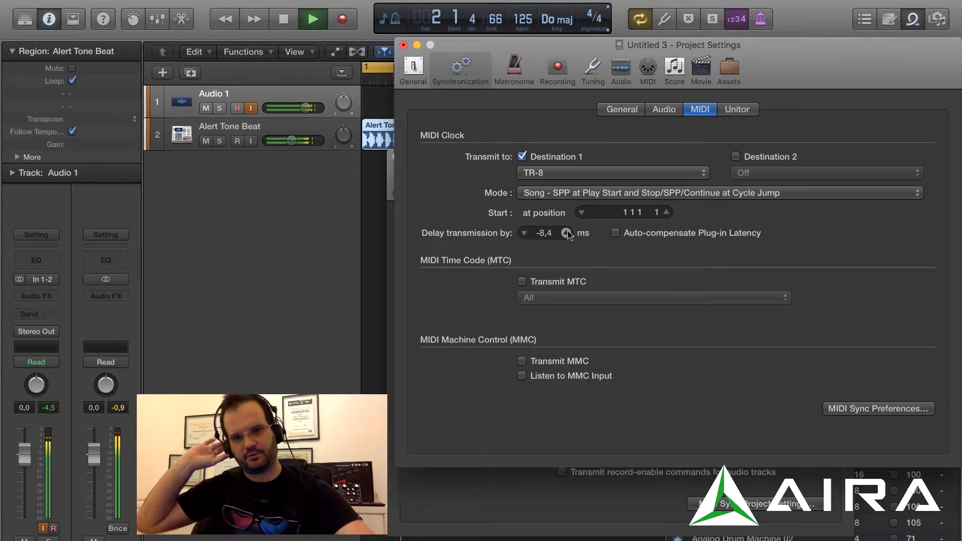
# Set the MIDI clock transmission delay to -13,4 ms while the project plays
pyautogui.click(524, 233)
pyautogui.click(523, 234)
pyautogui.click(524, 234)
pyautogui.click(523, 234)
pyautogui.click(524, 234)
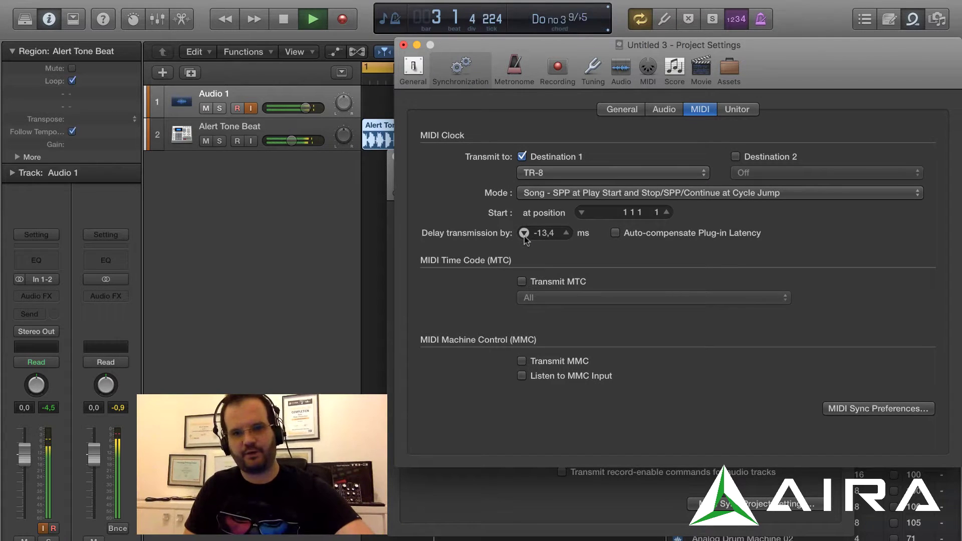
# Stop playback, set the MIDI clock transmission delay to -15,4 ms and close the project settings
pyautogui.press('space')
pyautogui.click(523, 233)
pyautogui.click(524, 234)
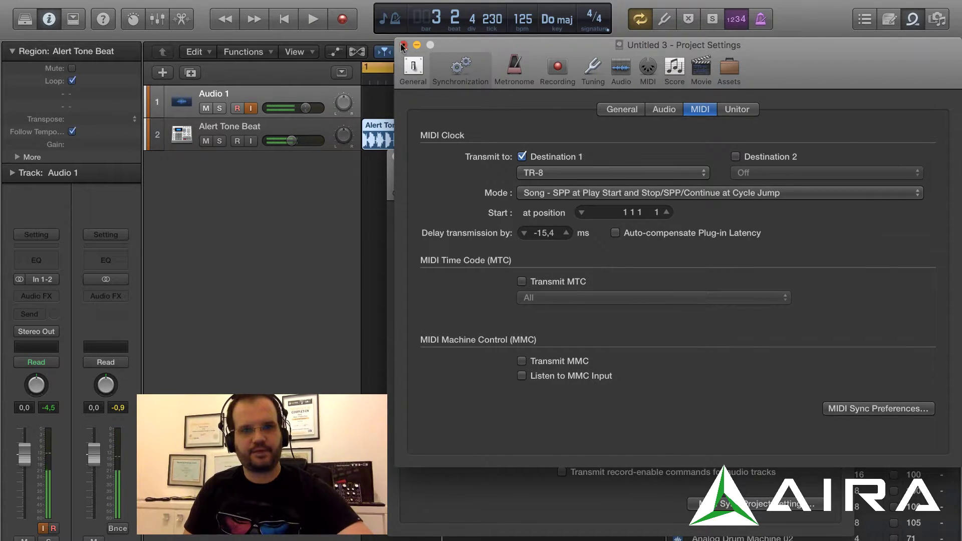
pyautogui.click(403, 46)
# Turn off cycle mode and briefly play the project past the end of the former loop
pyautogui.press('c')
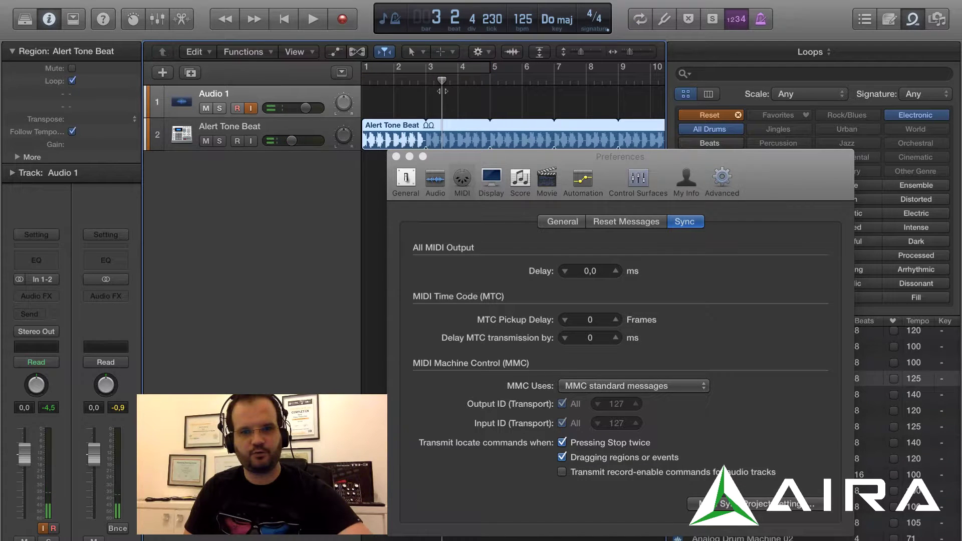
pyautogui.press('space')
pyautogui.press('space')
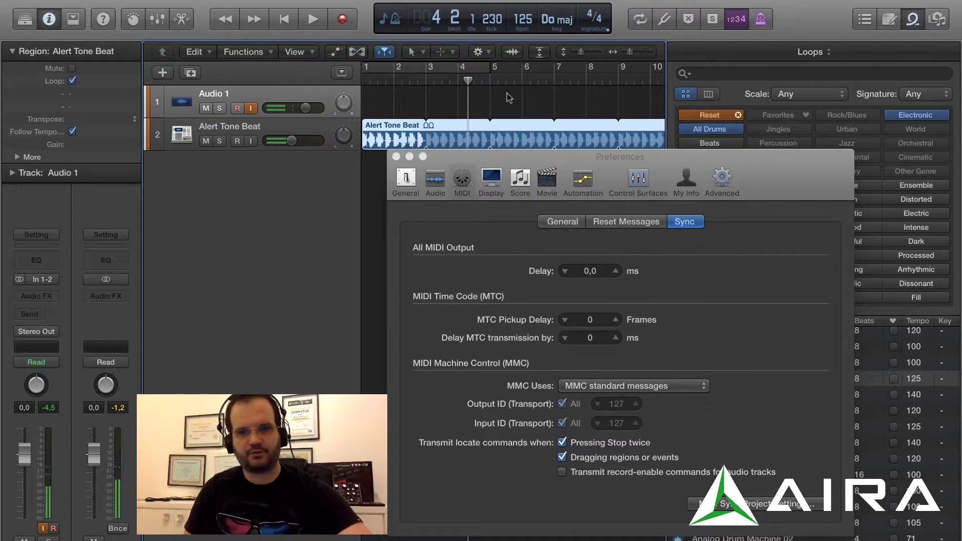
# Reopen the project's MIDI sync settings, set the clock transmission delay to -26,3 ms during playback and stop the project
pyautogui.hotkey('alt', 'y')
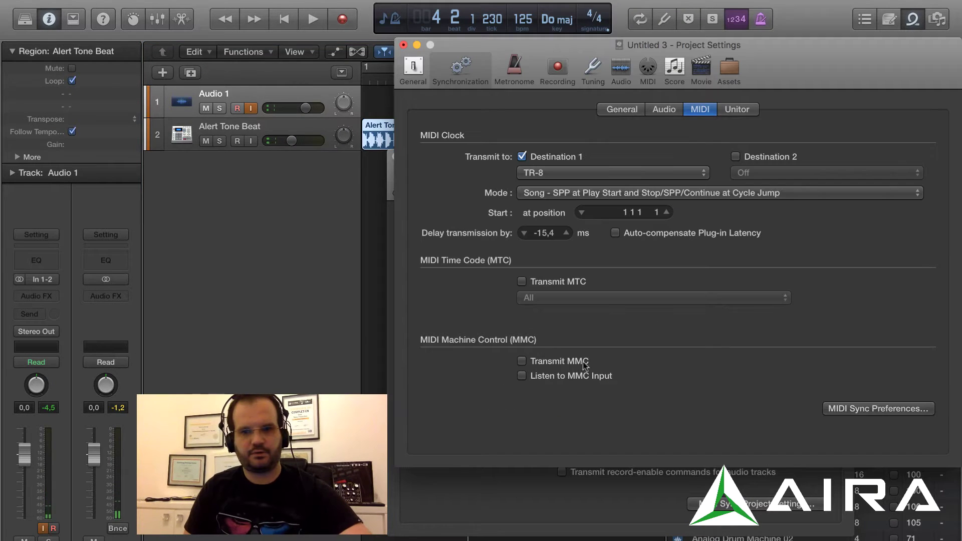
pyautogui.press('space')
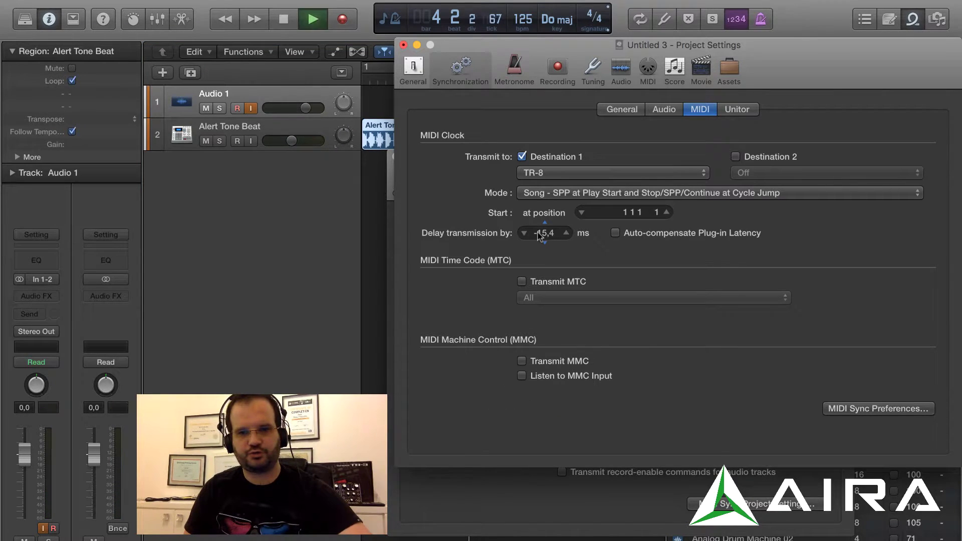
pyautogui.moveTo(541, 234)
pyautogui.mouseDown()
pyautogui.moveTo(541, 272)
pyautogui.moveTo(541, 236)
pyautogui.mouseUp()
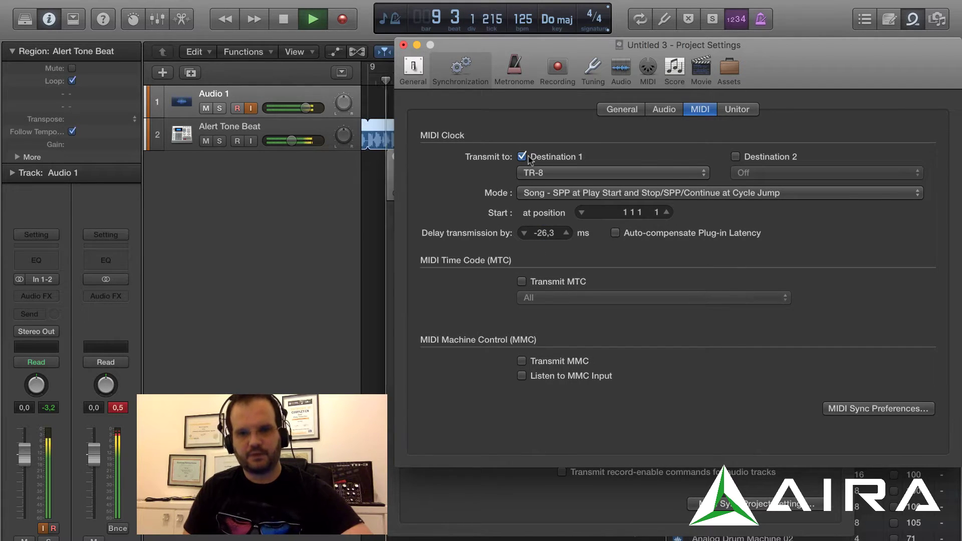
pyautogui.press('space')
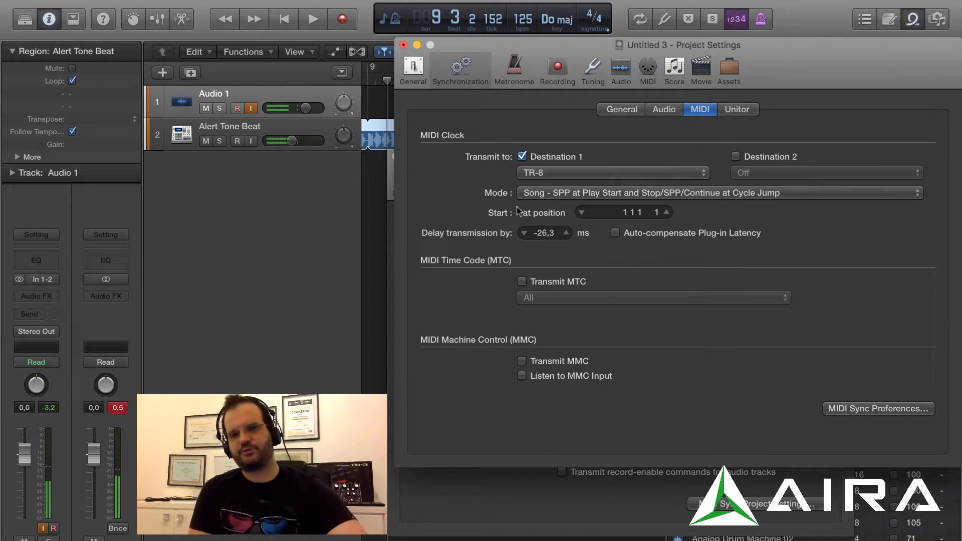
# Check the TR-8 sync by playing from the current position and again from the start of the project
pyautogui.press('space')
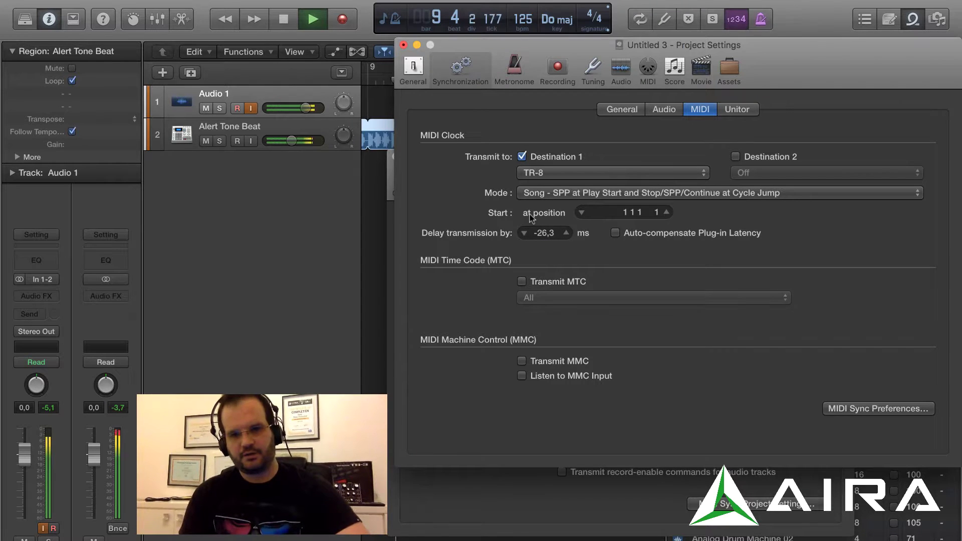
pyautogui.press('space')
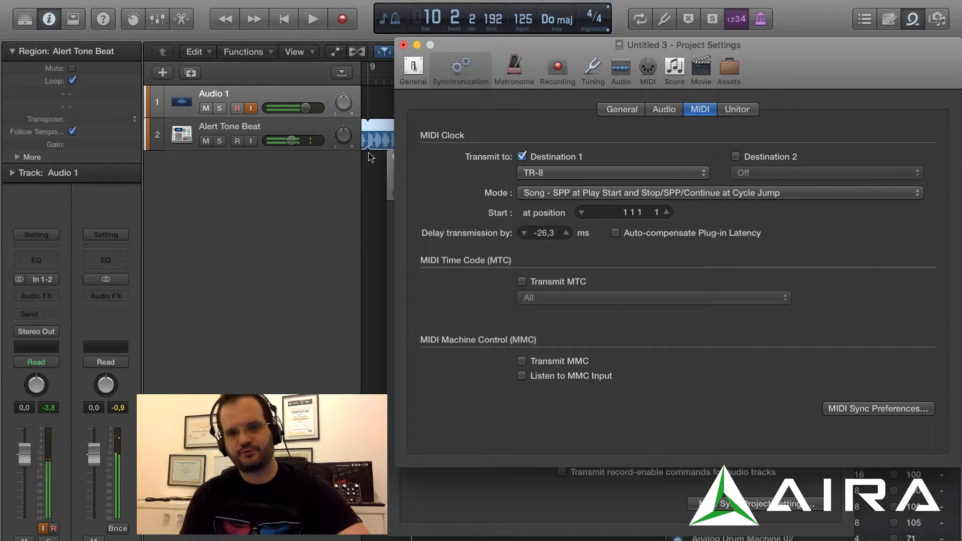
pyautogui.hscroll(-5, 373, 136)
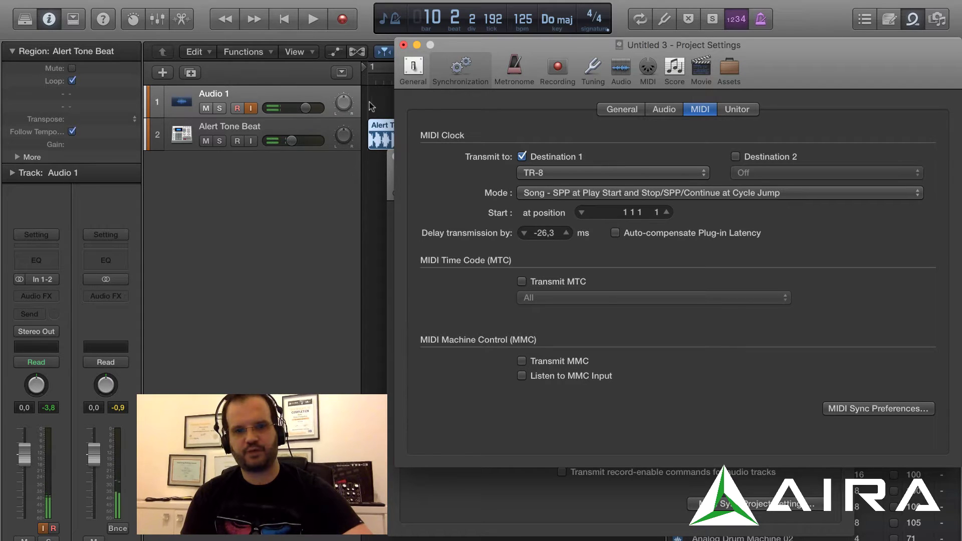
pyautogui.press('Return')
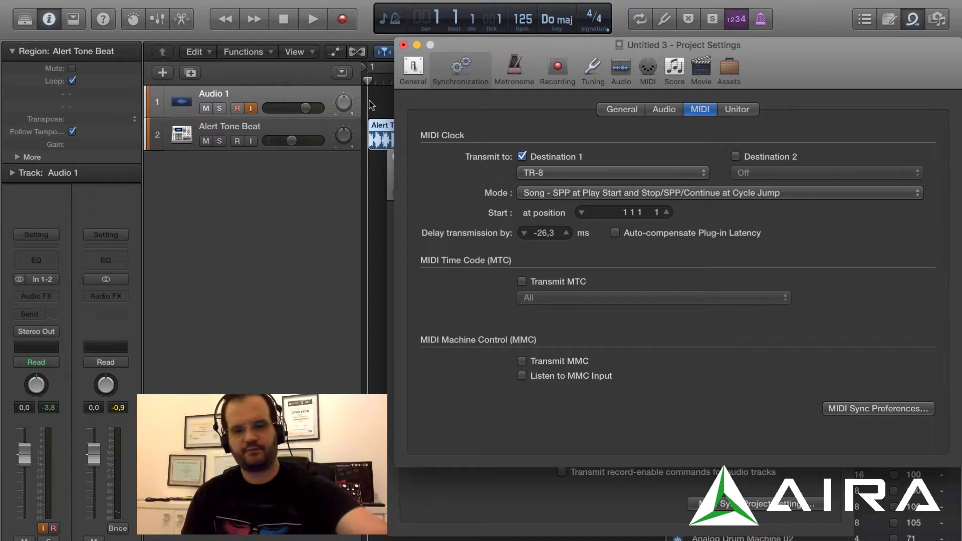
pyautogui.press('space')
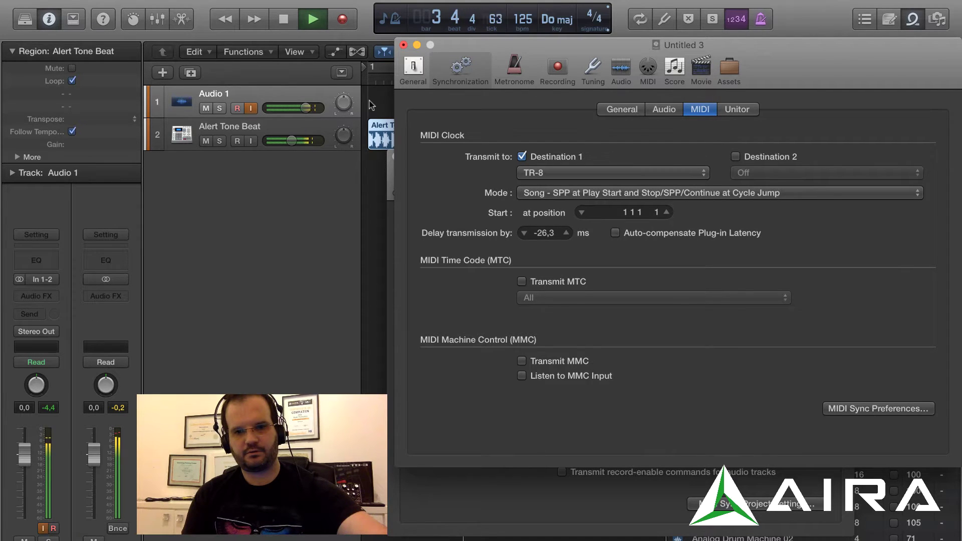
pyautogui.press('space')
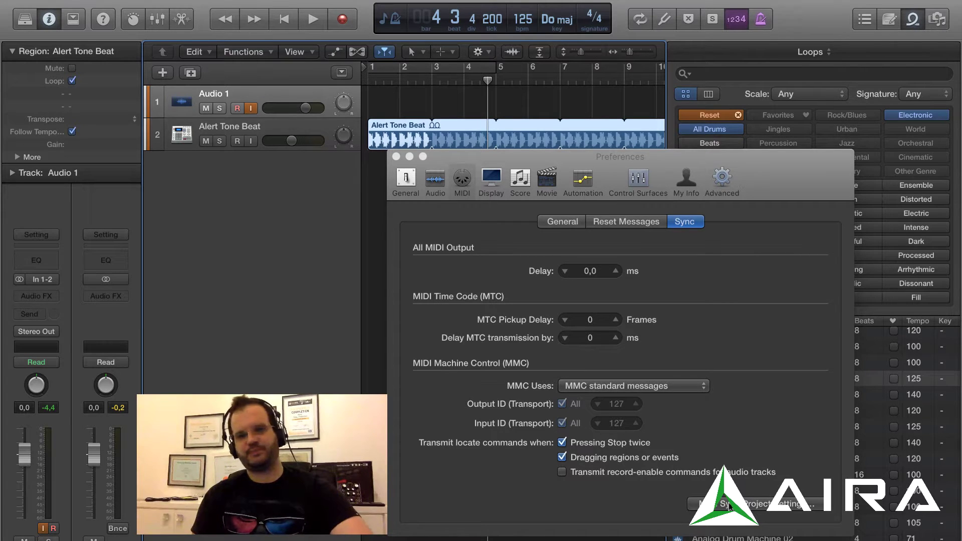
# Review the audio device preferences, the MIDI sync preferences and the MIDI sync project settings, and close the project settings
pyautogui.click(435, 181)
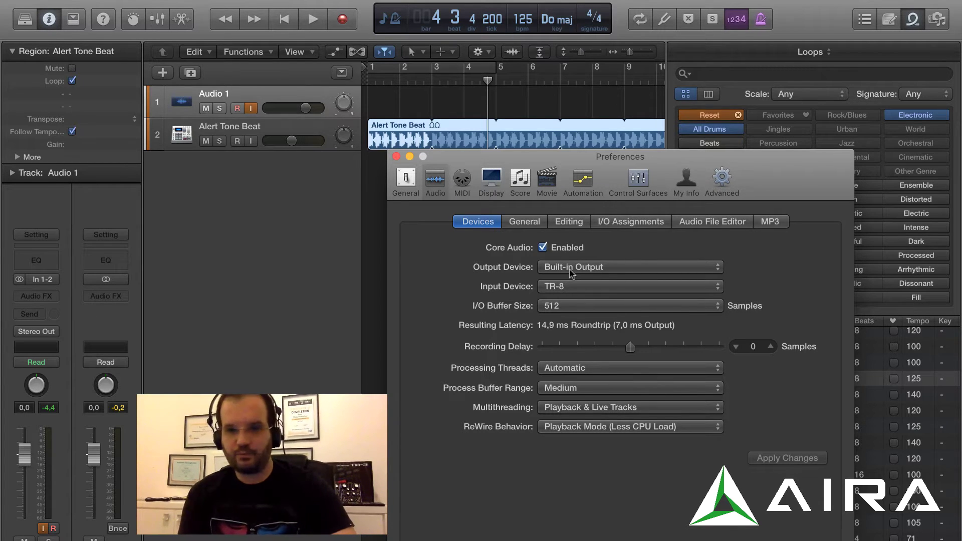
pyautogui.click(468, 183)
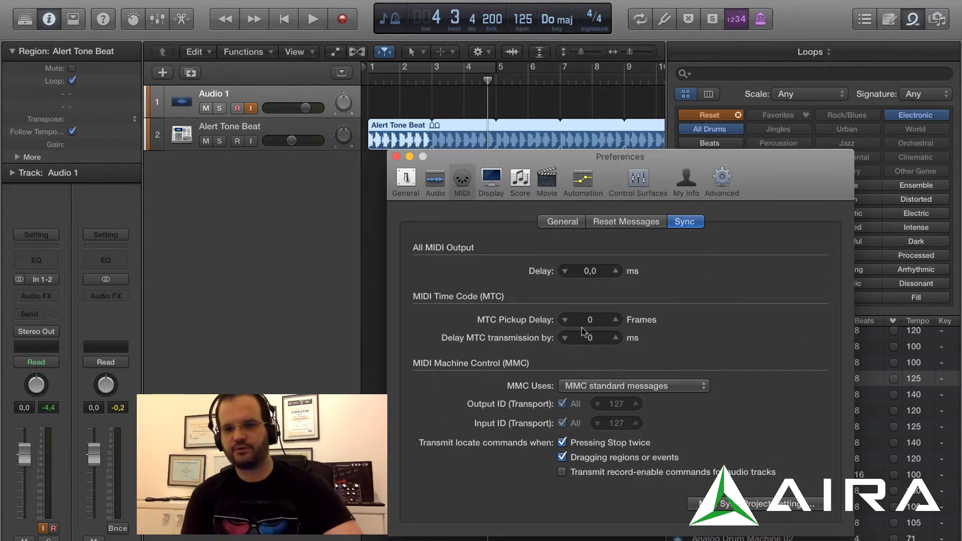
pyautogui.click(752, 504)
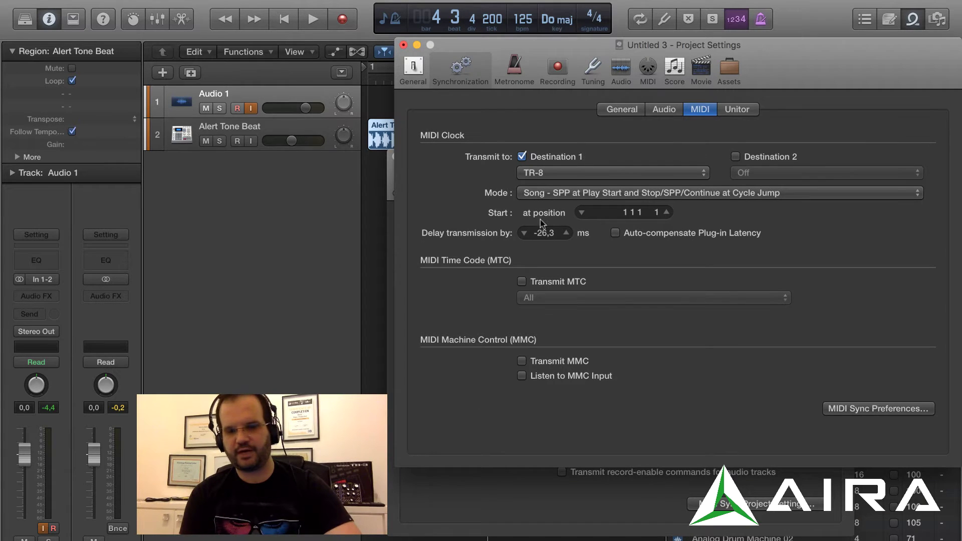
pyautogui.click(403, 45)
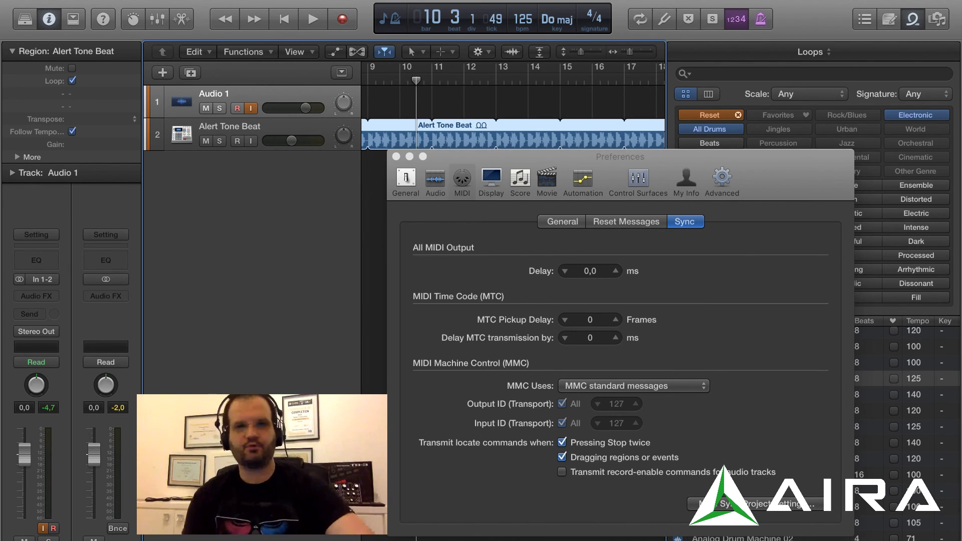
pyautogui.click(636, 4)
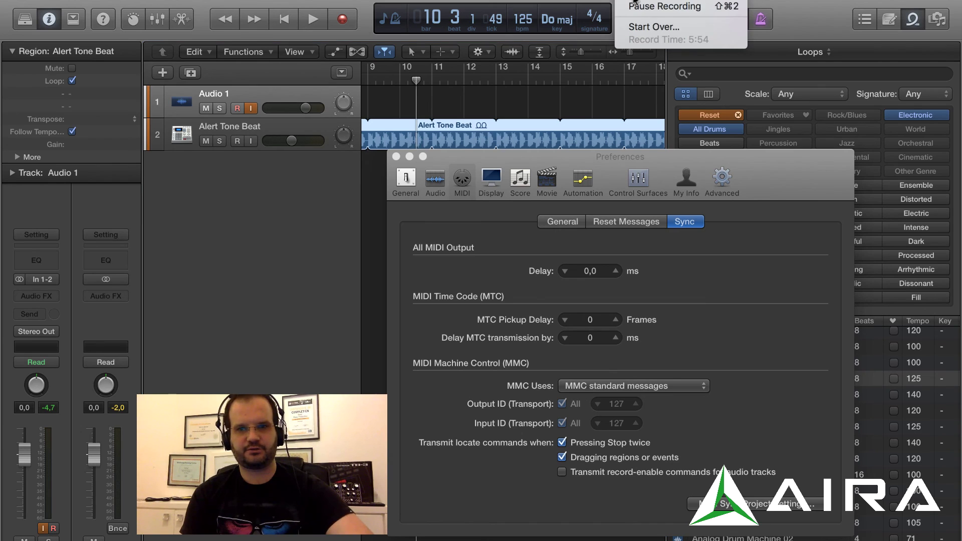